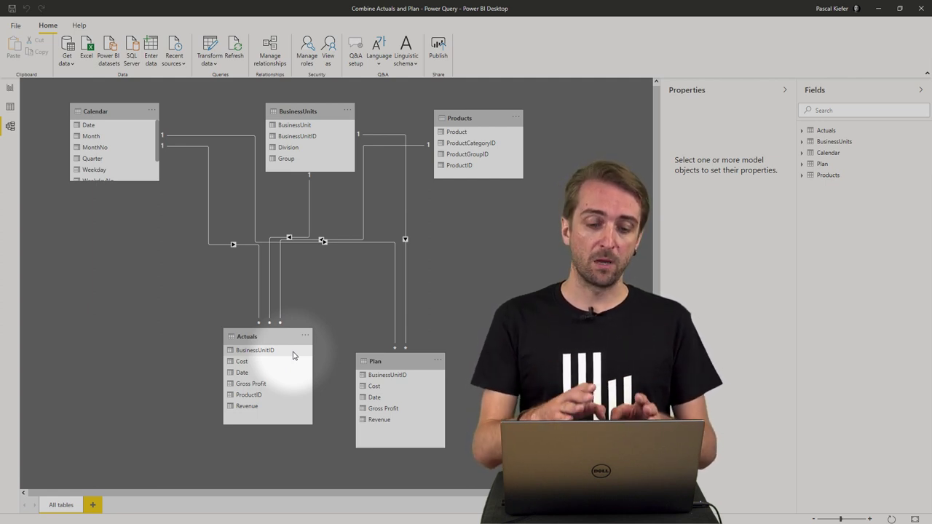
# Step: Select the Plan table in Model view and open Power Query Editor via Transform data
pyautogui.click(390, 361)
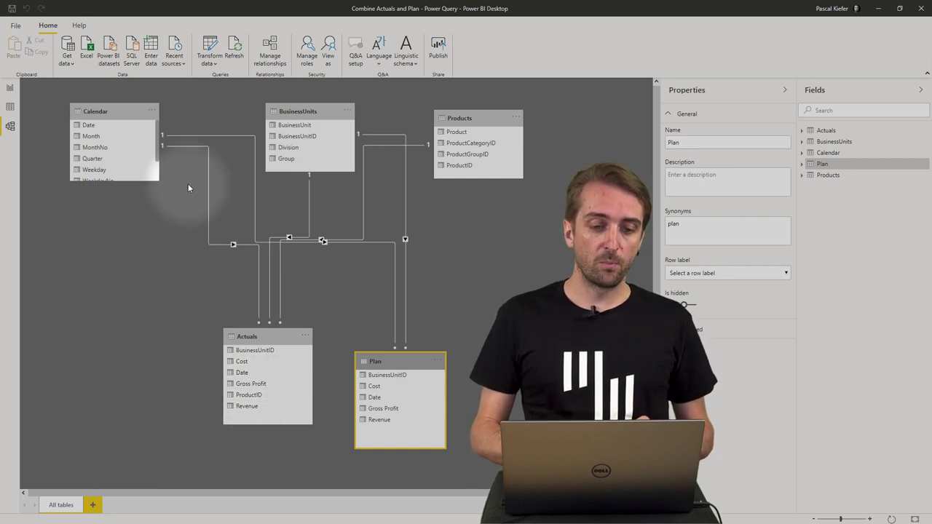
pyautogui.click(210, 53)
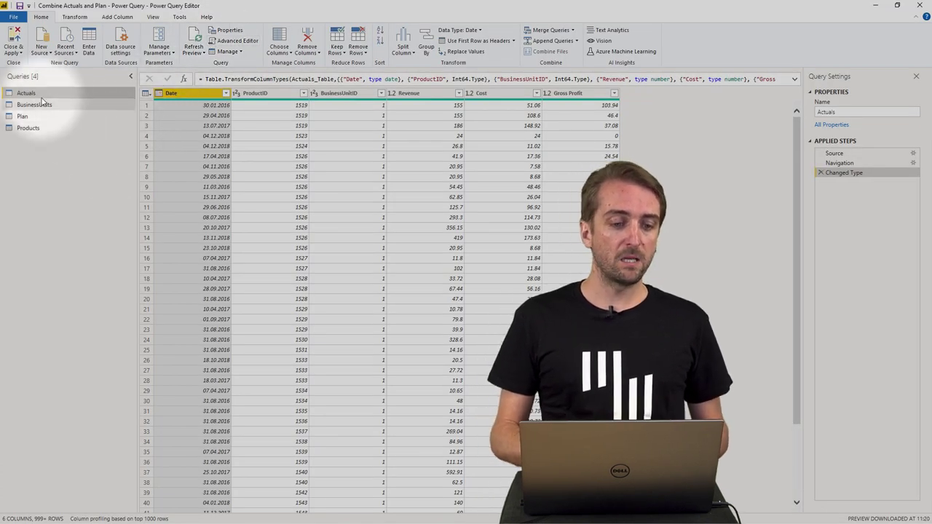
pyautogui.click(25, 116)
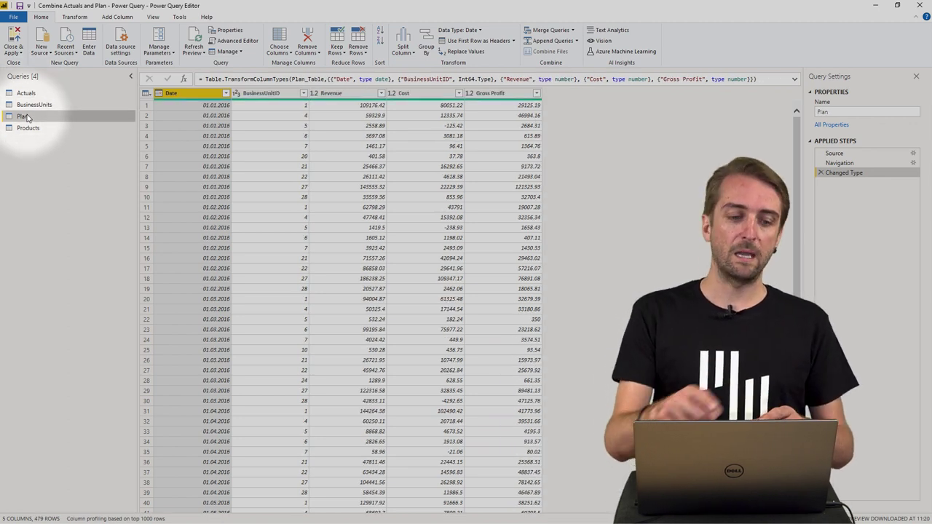
pyautogui.click(24, 94)
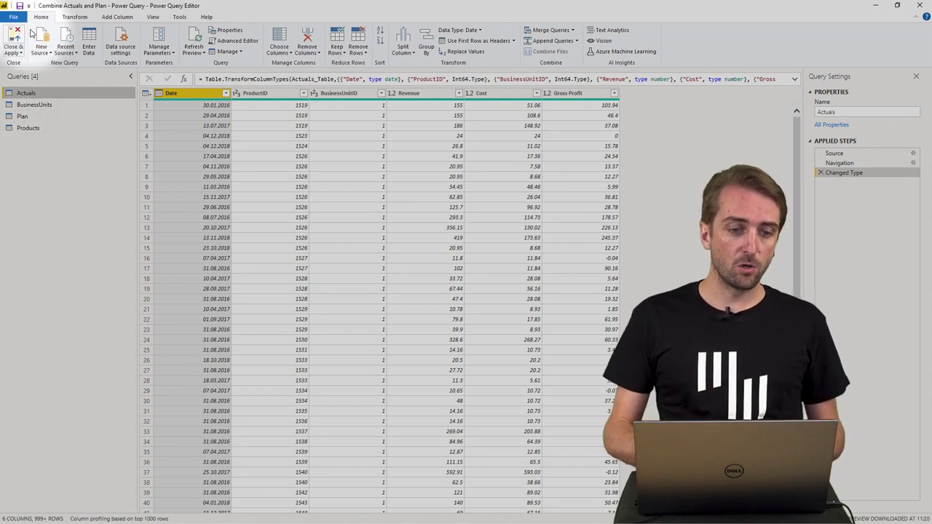
# Step: Add a custom column named Scenario with the formula "AC" to the Actuals query
pyautogui.click(110, 20)
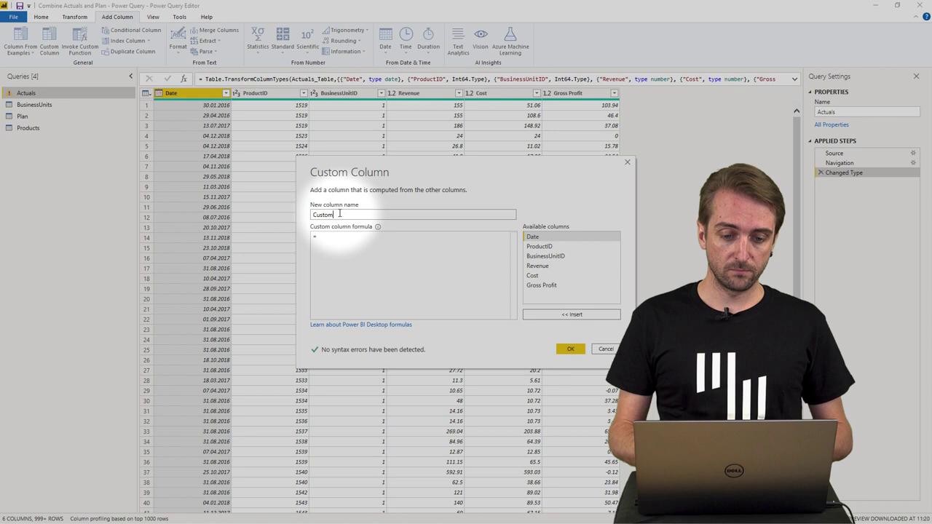
pyautogui.write('S')
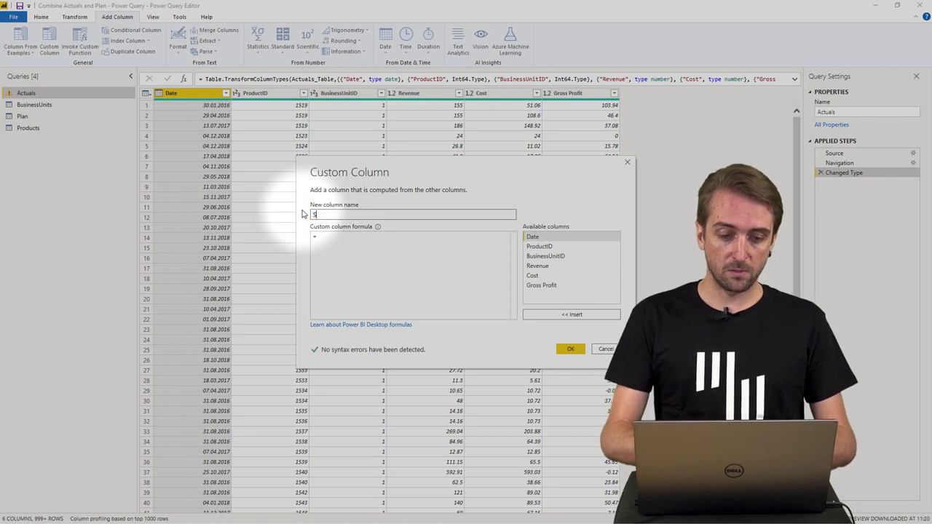
pyautogui.write('cenario')
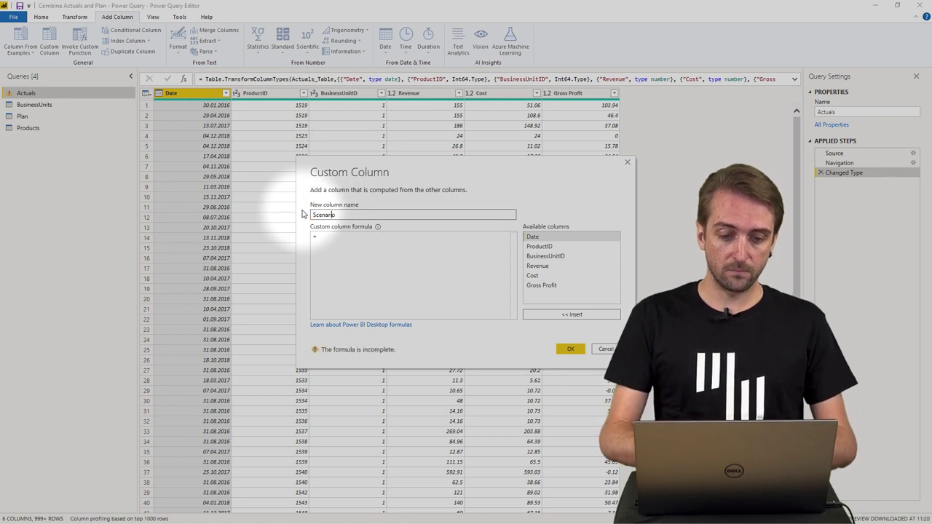
pyautogui.click(365, 238)
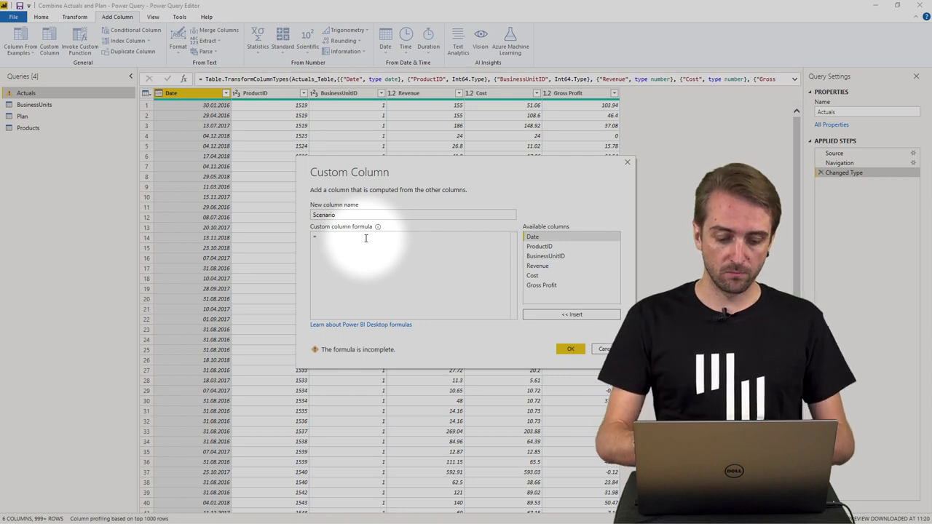
pyautogui.write('AC')
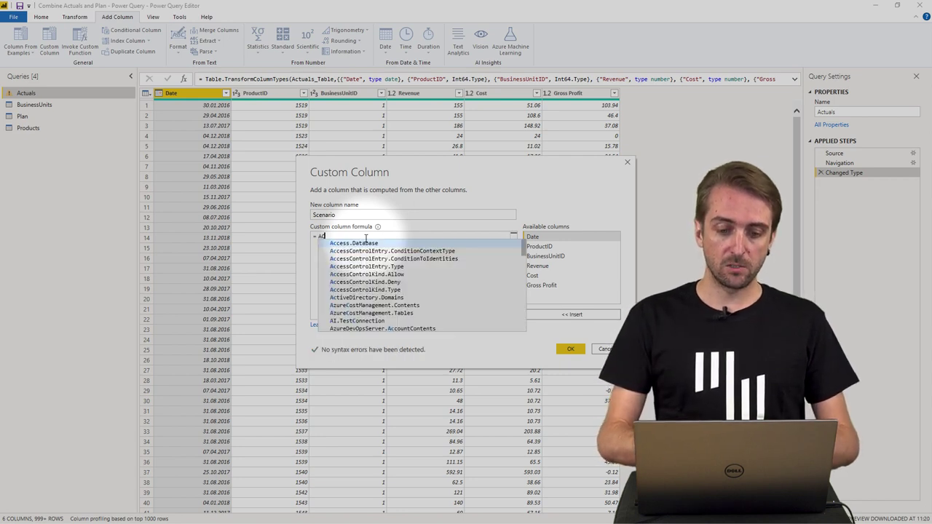
pyautogui.write('"AC')
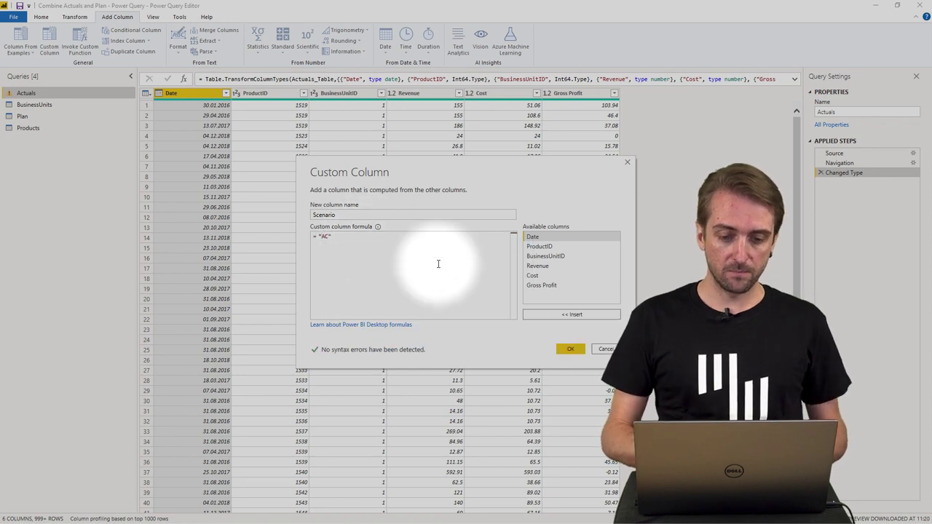
pyautogui.click(568, 350)
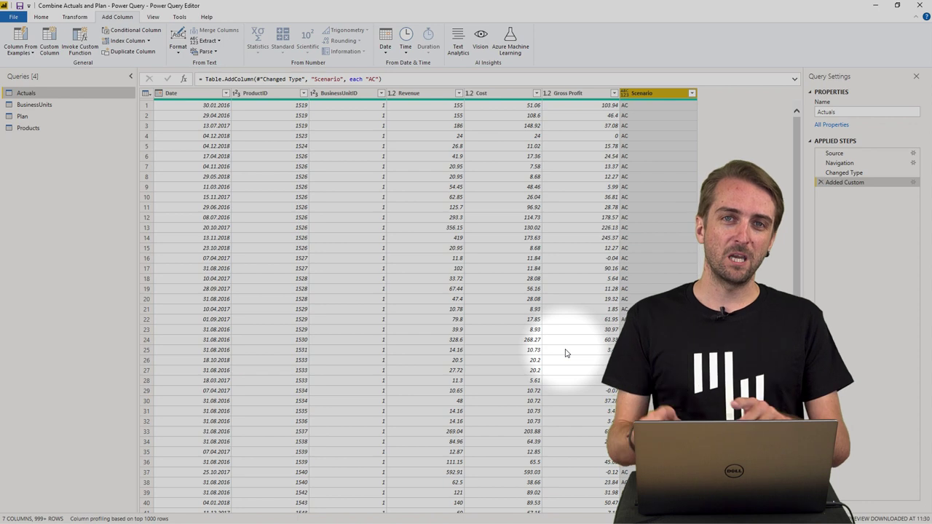
# Step: In the Plan query, add a custom column named Scenario with the value "PL"
pyautogui.click(27, 117)
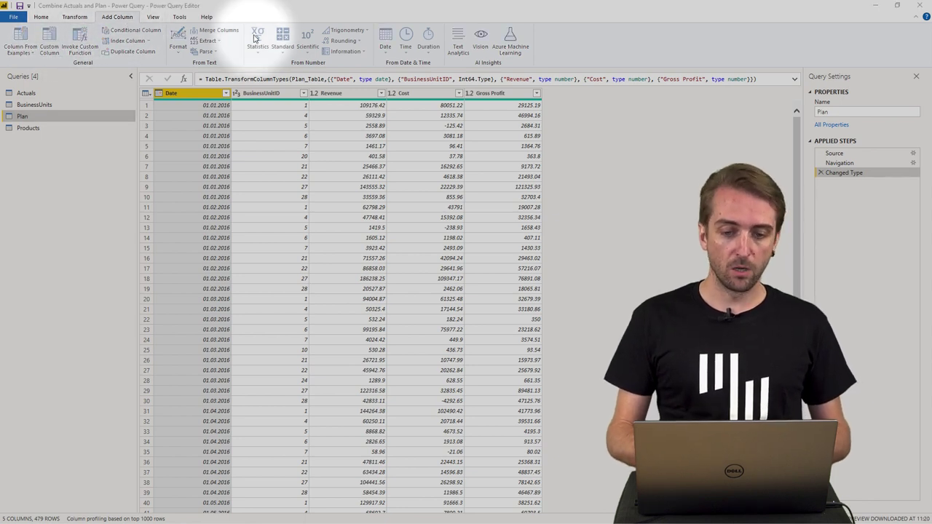
pyautogui.click(328, 215)
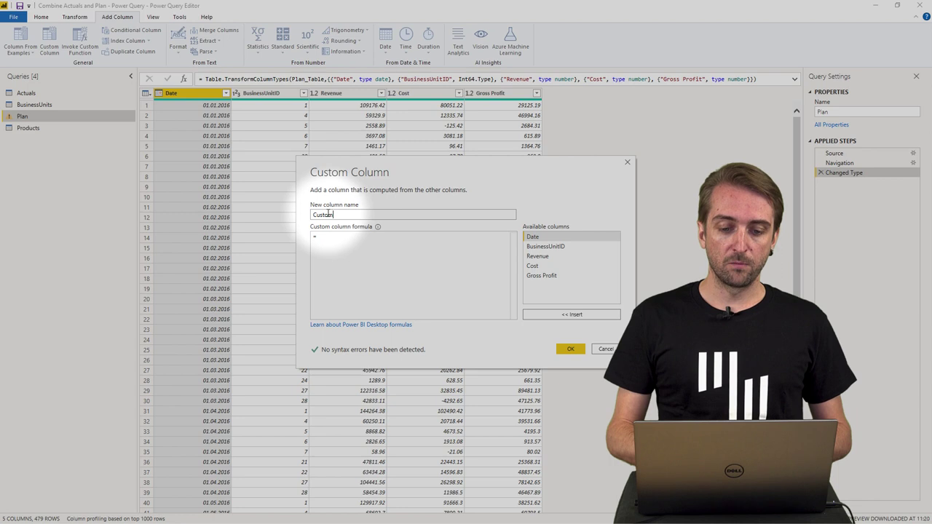
pyautogui.moveTo(329, 214); pyautogui.dragTo(300, 217)
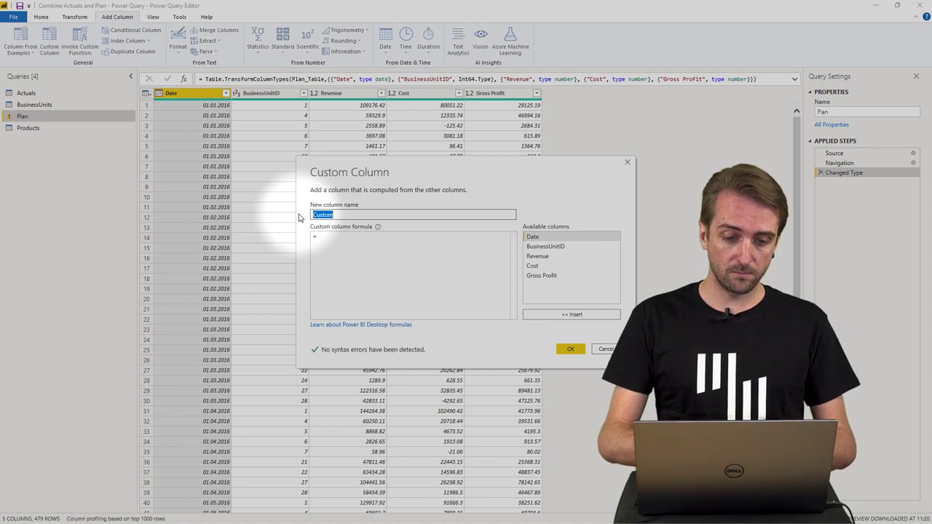
pyautogui.write('Sce')
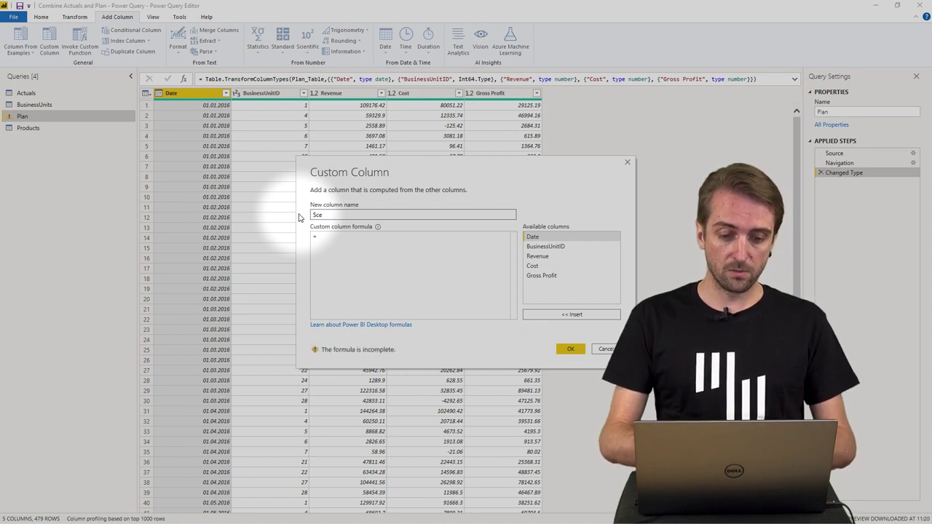
pyautogui.write('nario')
pyautogui.click(360, 240)
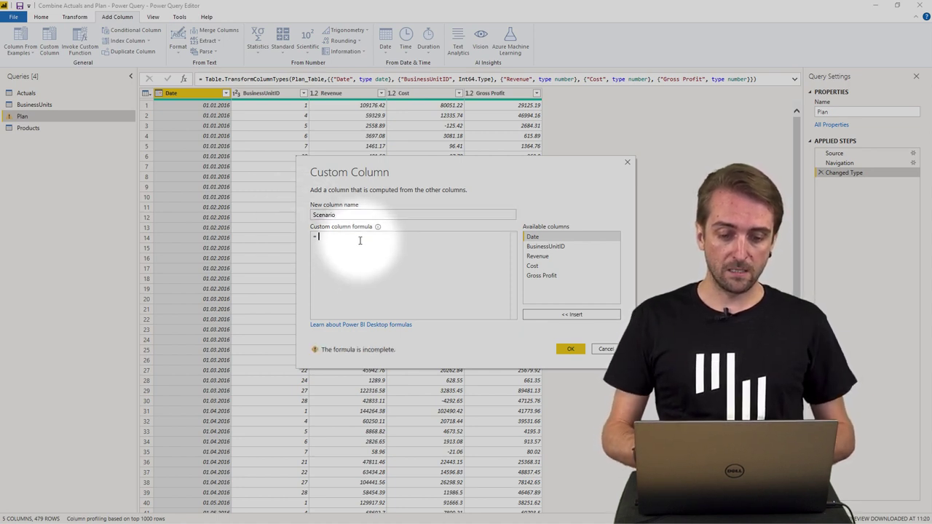
pyautogui.write('"')
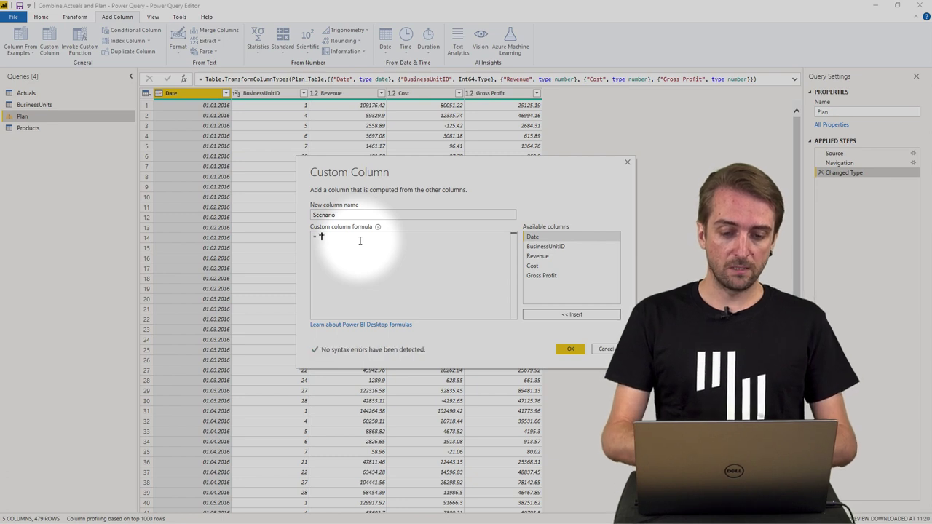
pyautogui.write('Pl')
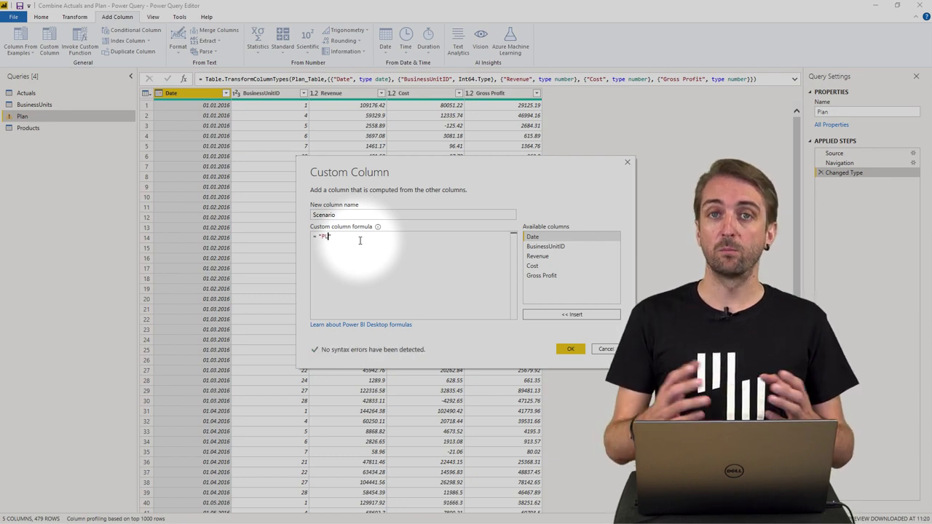
pyautogui.click(571, 349)
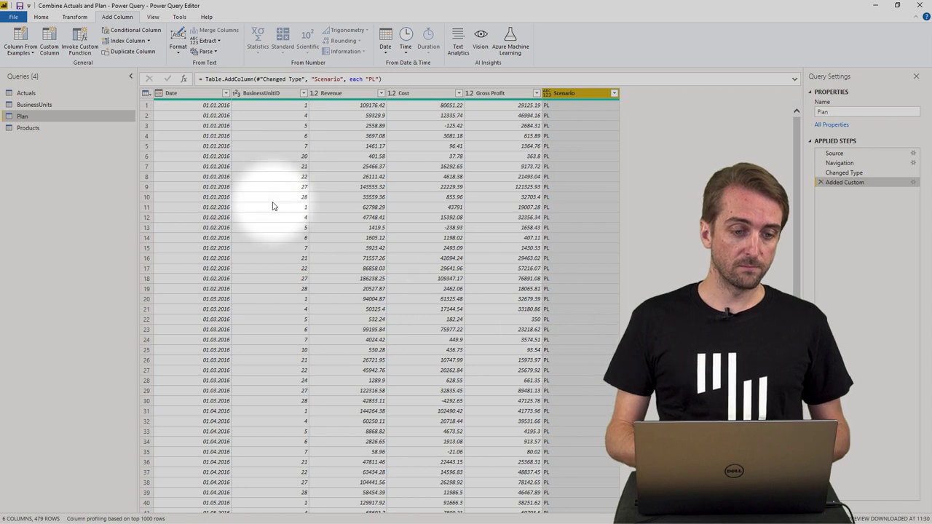
# Step: Append the Plan query onto the Actuals query using Append Queries
pyautogui.click(29, 97)
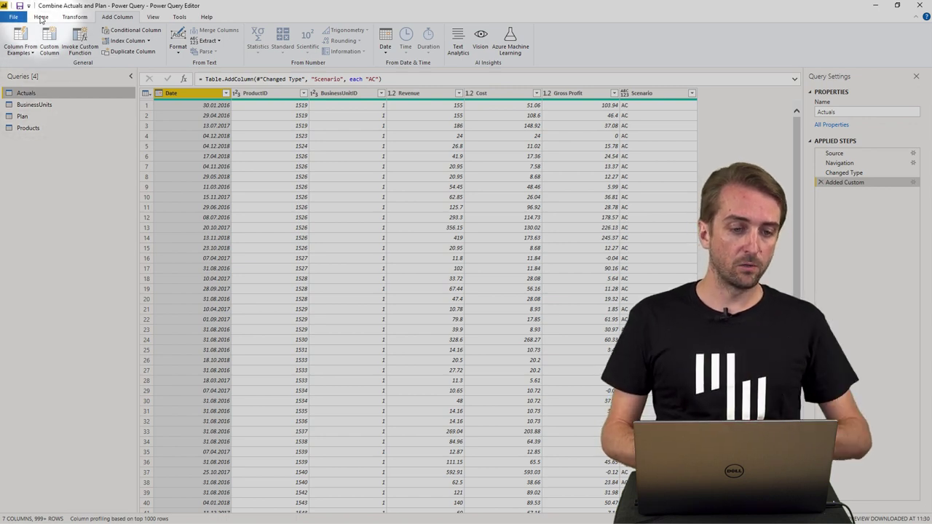
pyautogui.click(40, 18)
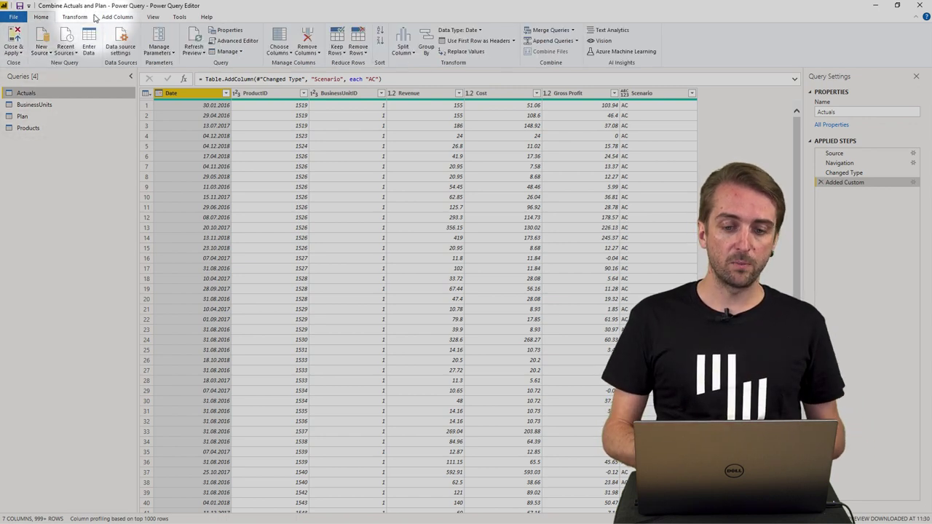
pyautogui.click(564, 42)
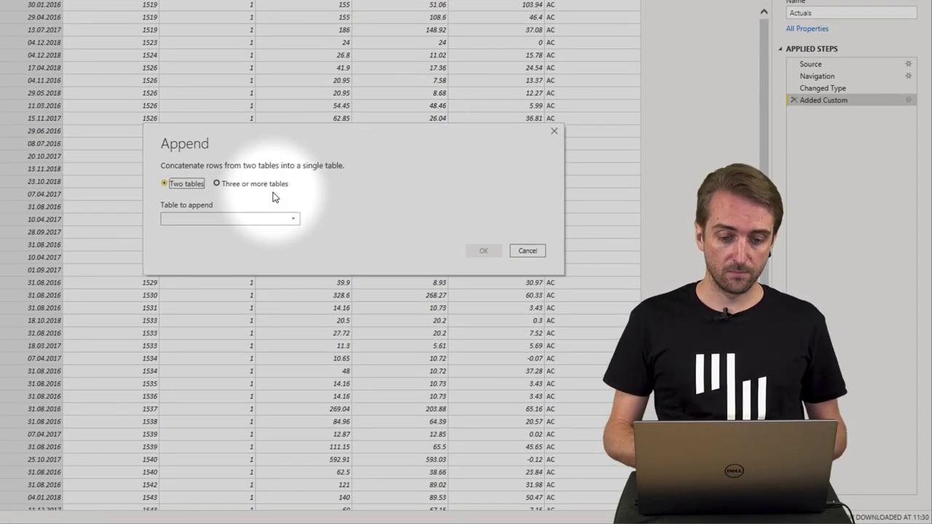
pyautogui.click(243, 217)
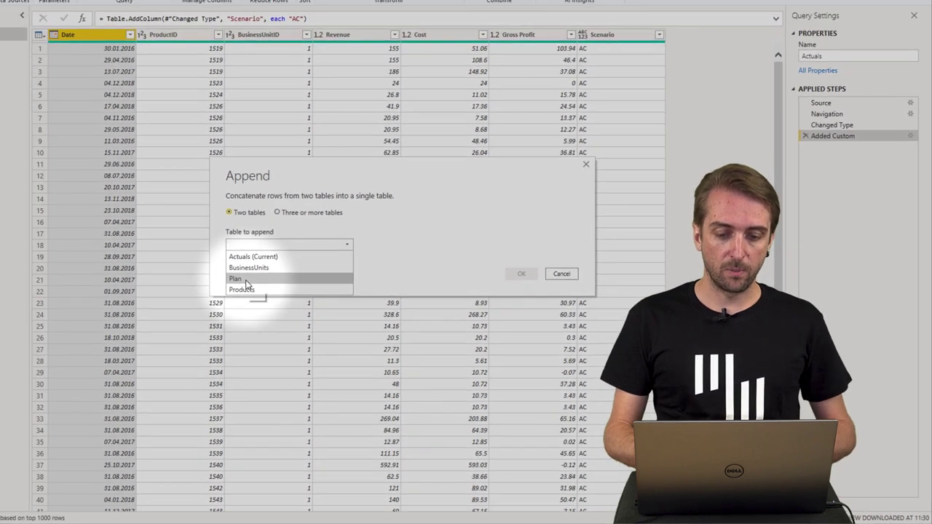
pyautogui.click(206, 266)
pyautogui.click(568, 305)
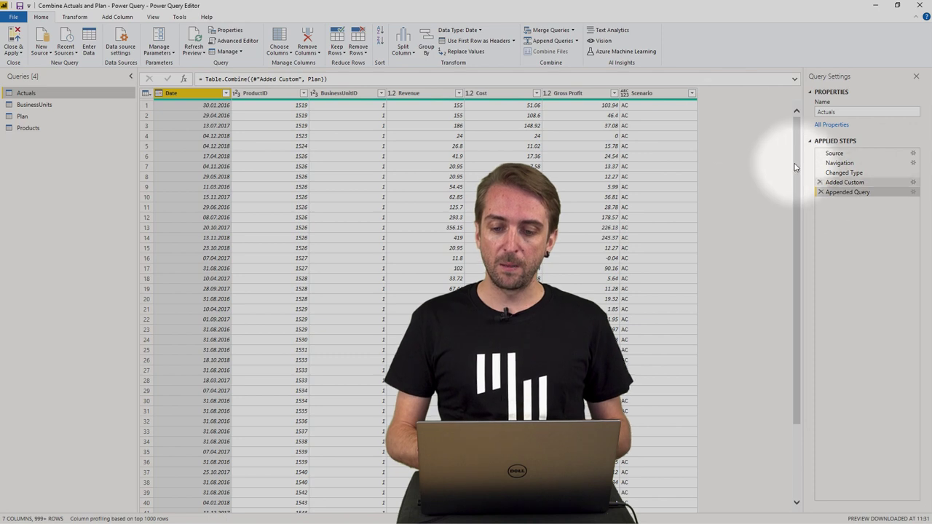
# Step: Check that the Scenario filter list contains both AC and PL, without applying a filter
pyautogui.click(692, 93)
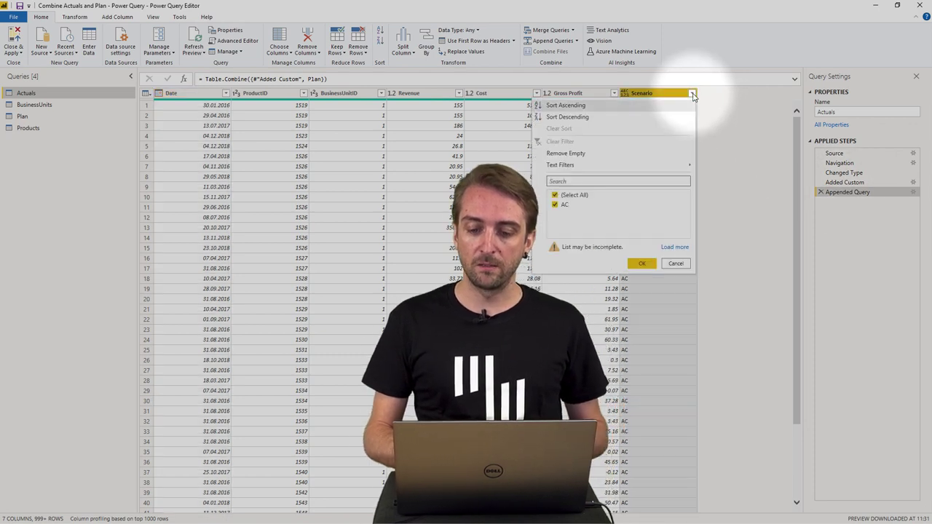
pyautogui.click(676, 247)
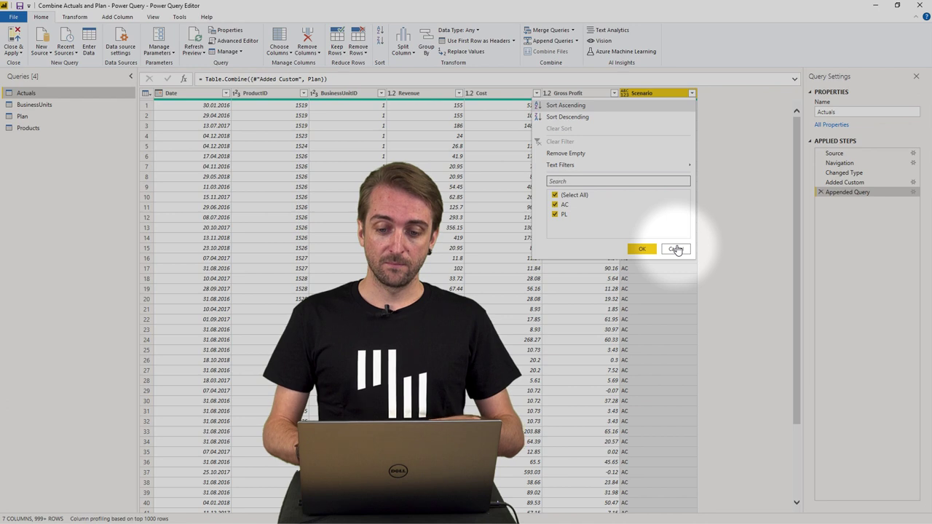
pyautogui.click(675, 249)
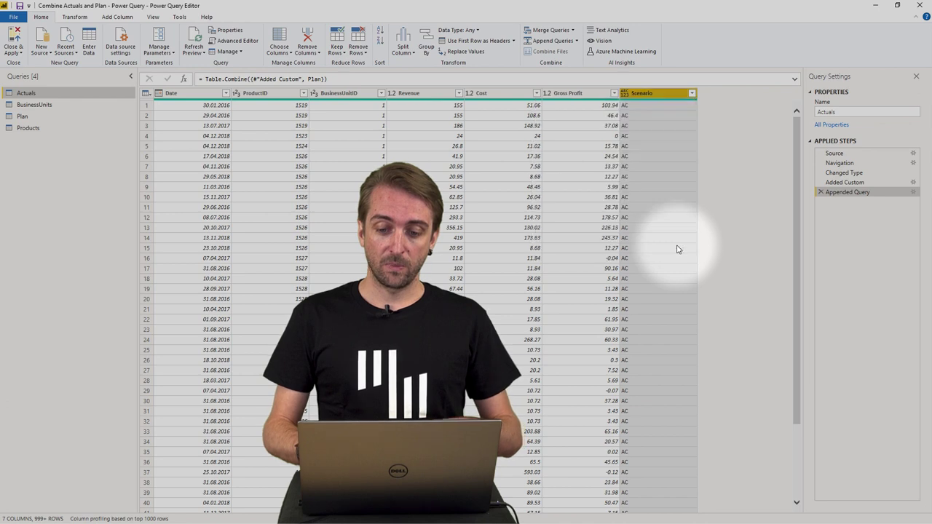
# Step: Rename the combined query to 'Actuals & Plan' in Query Settings
pyautogui.click(862, 112)
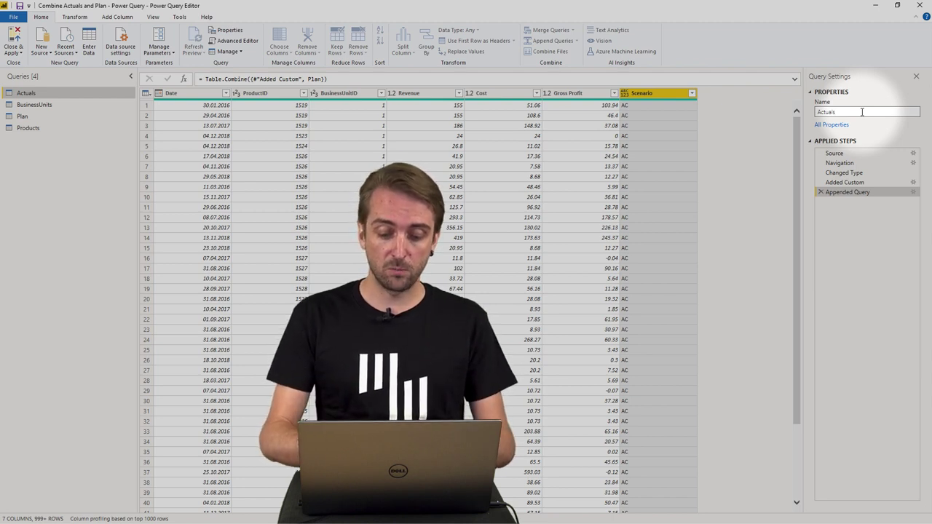
pyautogui.write('&')
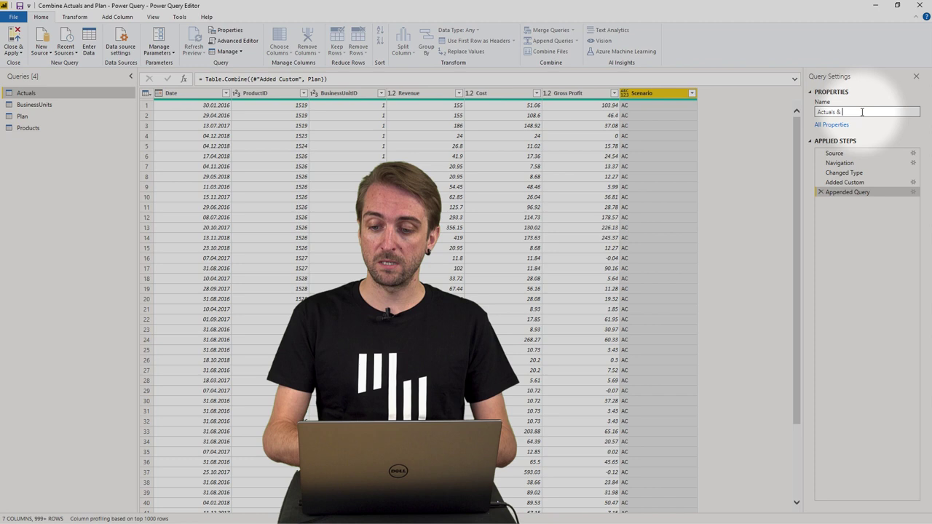
pyautogui.write(' Plan')
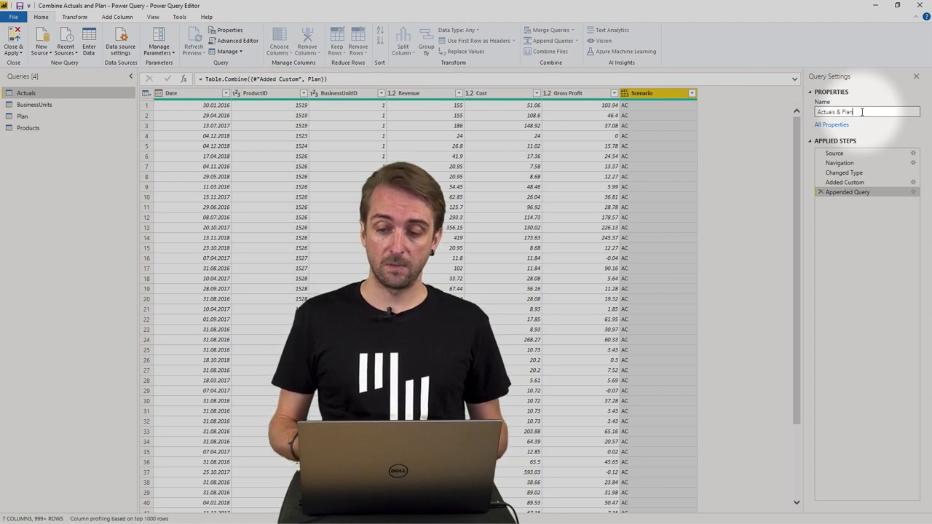
pyautogui.click(767, 150)
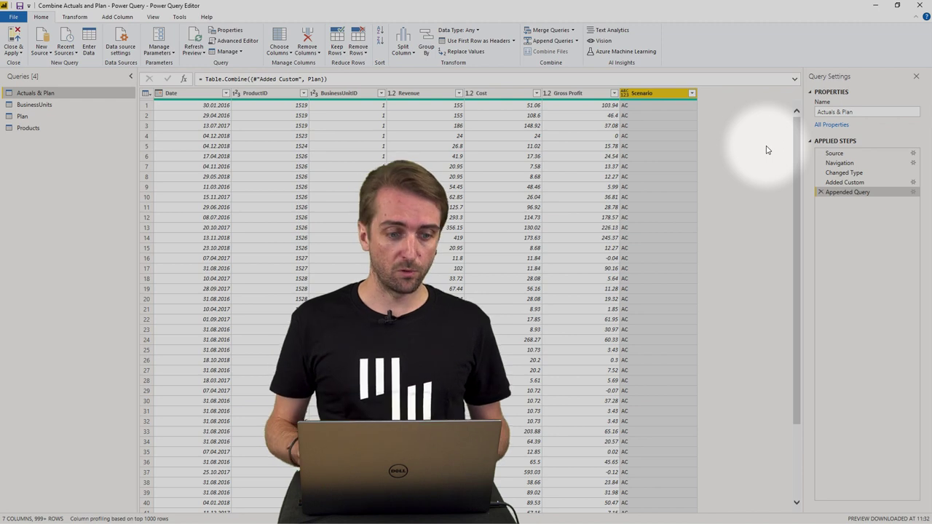
# Step: Turn off Enable load for the Plan query and accept the data-loss warning
pyautogui.click(22, 117)
pyautogui.rightClick(23, 117)
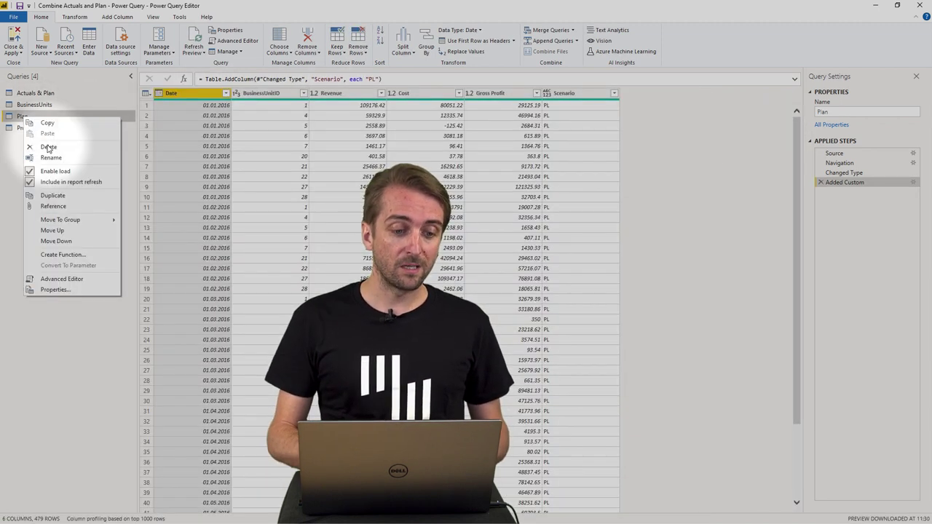
pyautogui.click(106, 176)
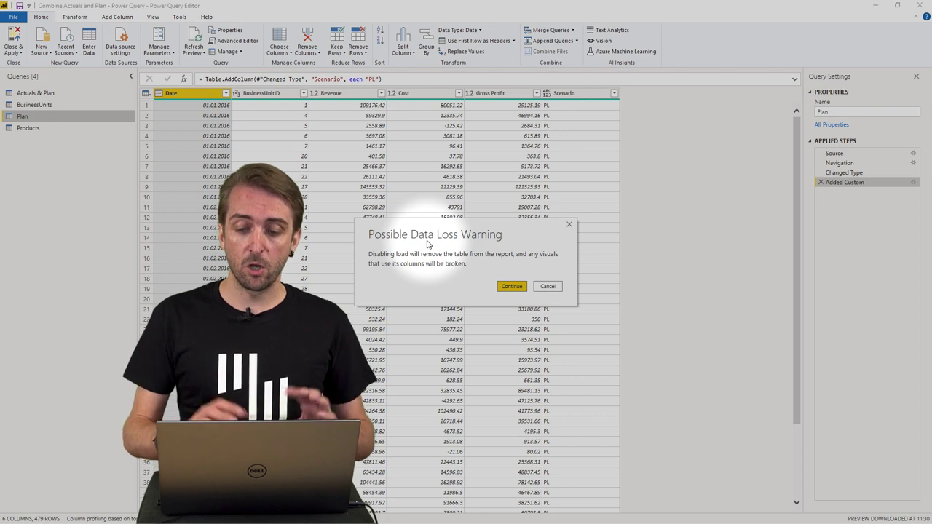
pyautogui.click(511, 287)
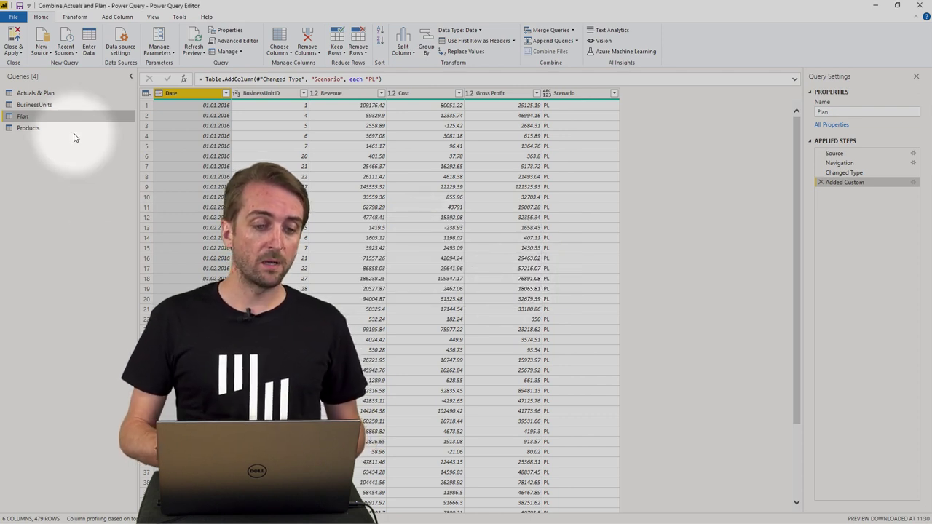
# Step: Close & Apply the Power Query changes and apply the pending changes to the model
pyautogui.click(16, 46)
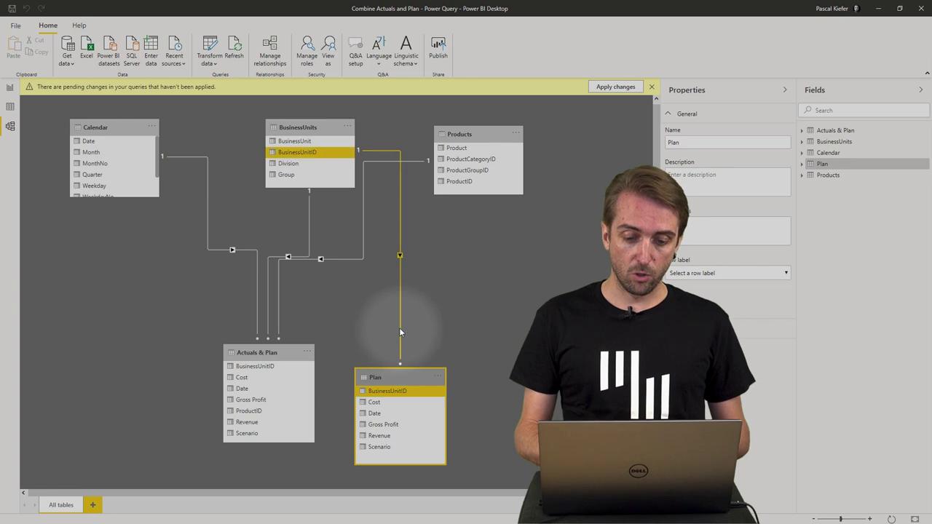
pyautogui.click(615, 87)
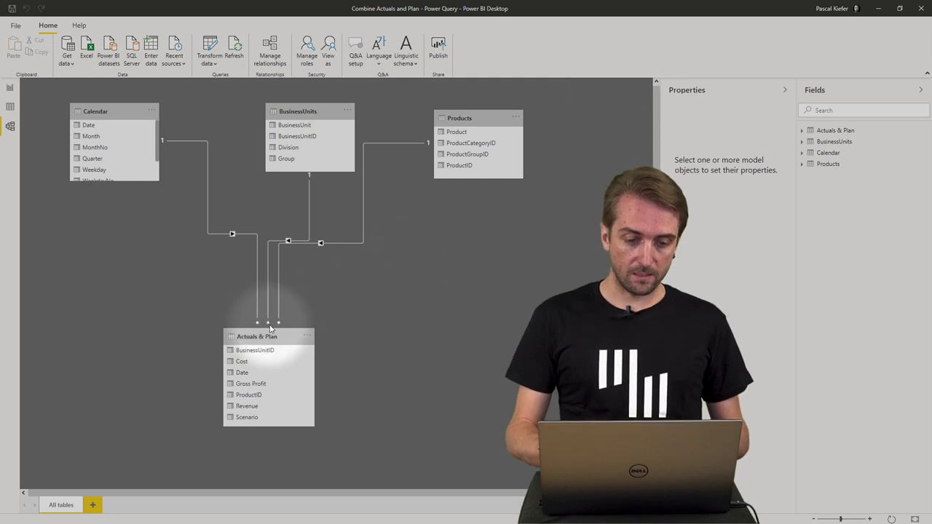
# Step: Drag the Actuals & Plan table so it sits centred below the dimension tables
pyautogui.moveTo(258, 335); pyautogui.dragTo(301, 333)
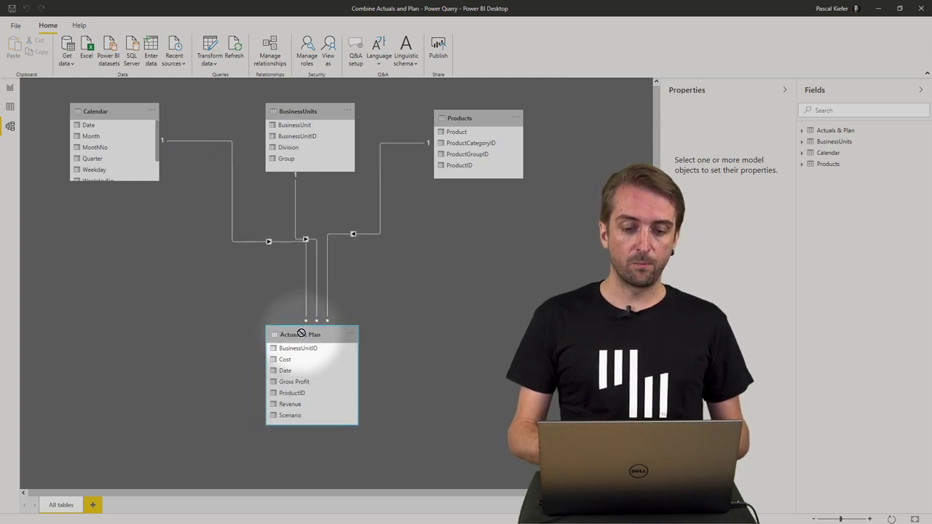